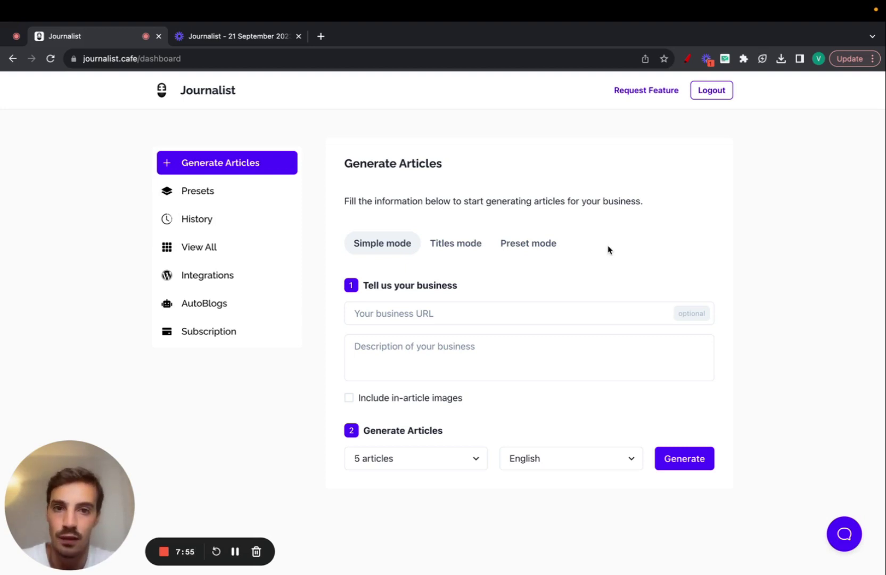
Step: Compare the Titles and Simple generation forms, then switch the generator to Preset mode
left_click(441, 240)
left_click(393, 248)
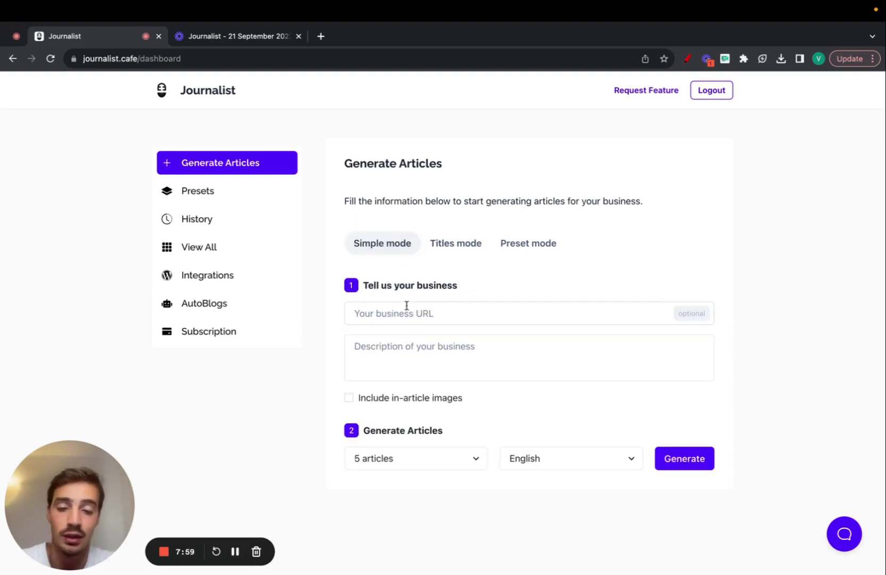
left_click(434, 242)
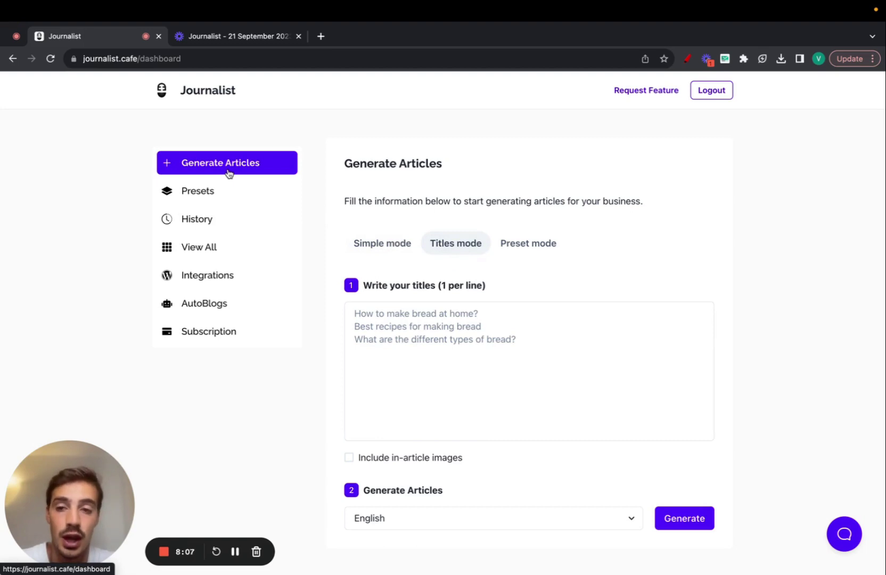
left_click(523, 244)
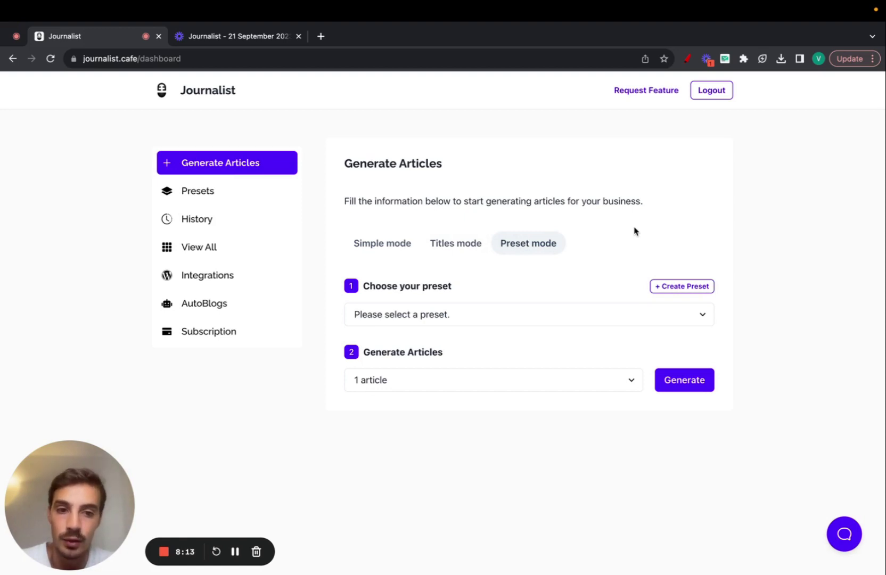
Step: Create a new preset named 'Our main preset' using Keyword-based generation mode
left_click(670, 288)
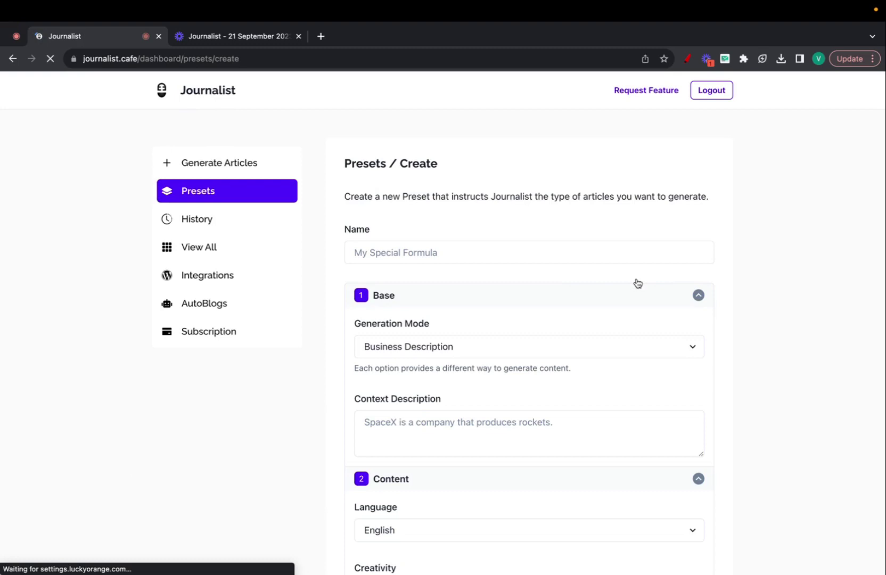
left_click(531, 258)
type("Our main preset")
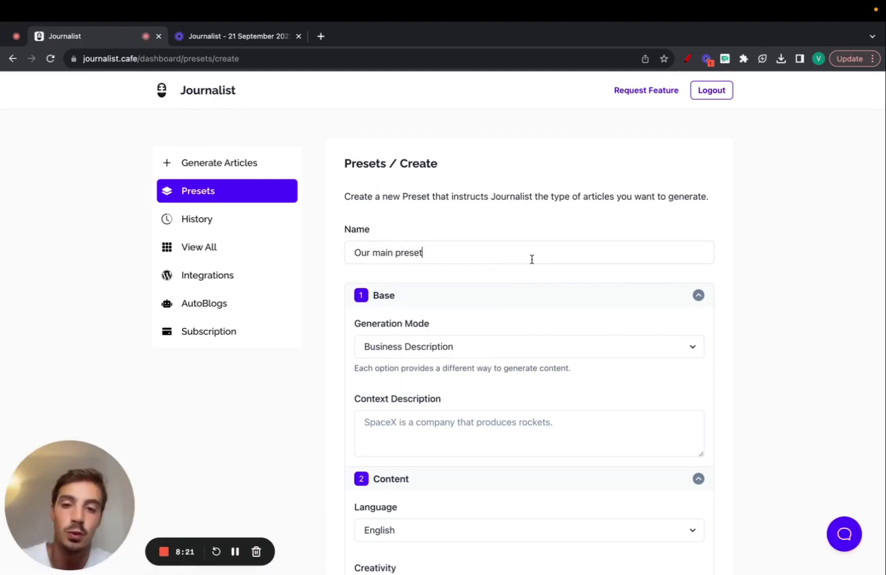
scroll(532, 276, "down", 3)
left_click(477, 270)
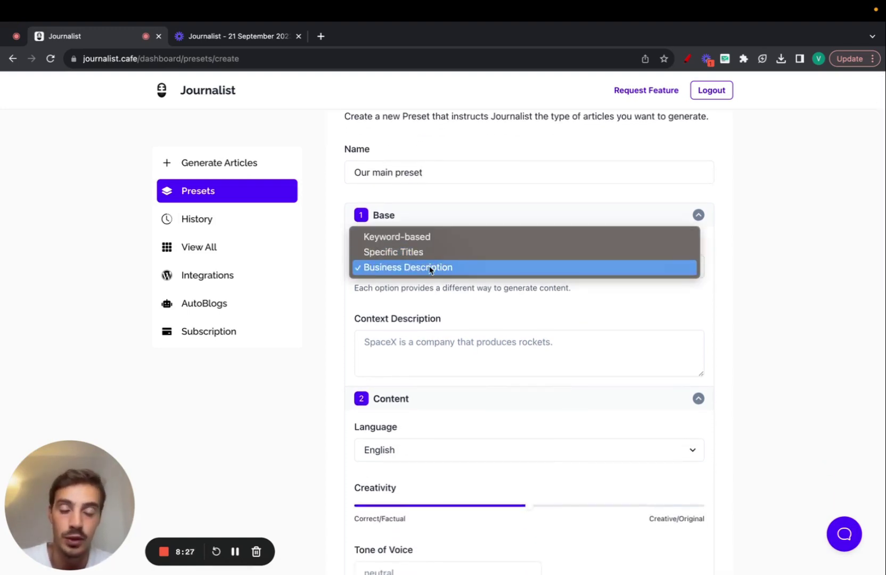
left_click(419, 241)
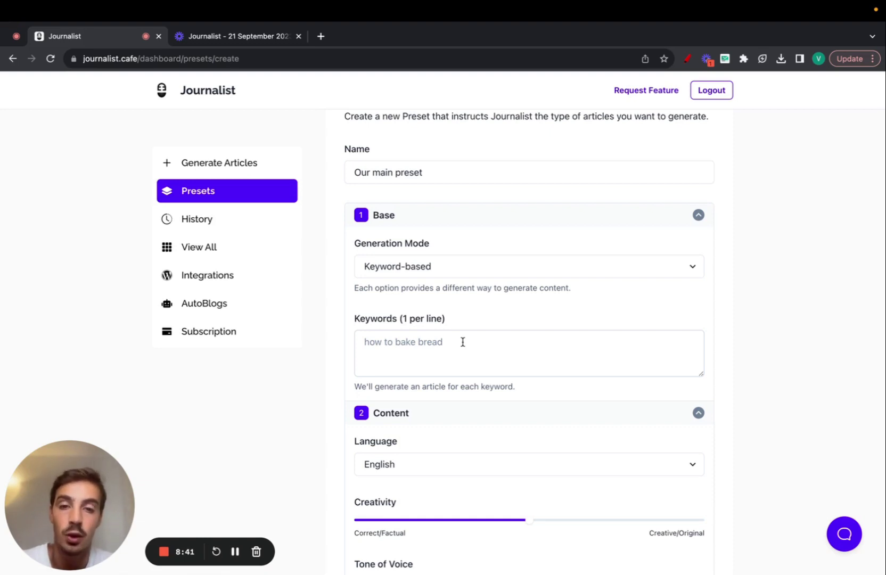
Step: Collapse the Content, Structure, Internal Linking, External Linking, Images and Formatting sections
left_click(454, 414)
scroll(453, 414, "down", 2)
left_click(417, 343)
left_click(418, 356)
left_click(417, 379)
left_click(415, 406)
left_click(414, 432)
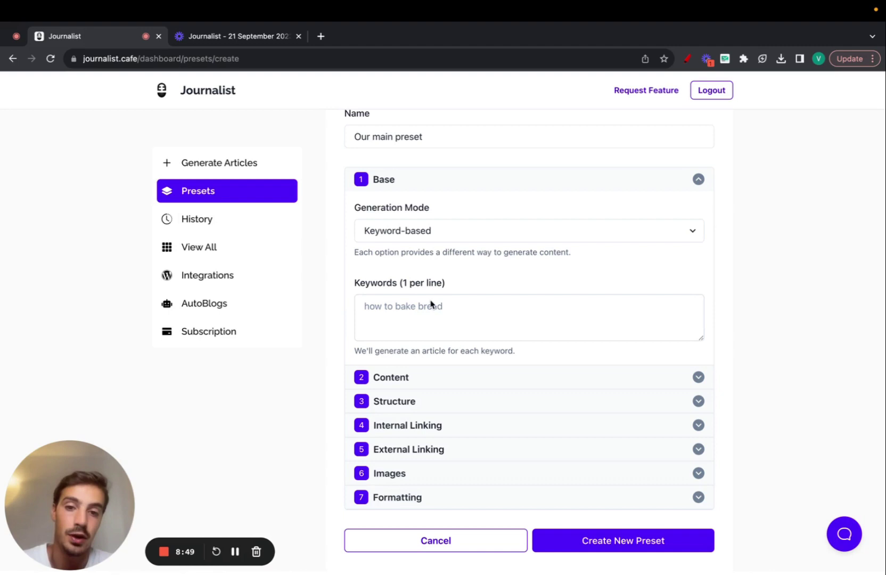
Step: Enter the keywords 'how to build a rocket', 'rocket building 101' and 'rocket safety', one per line
left_click(425, 312)
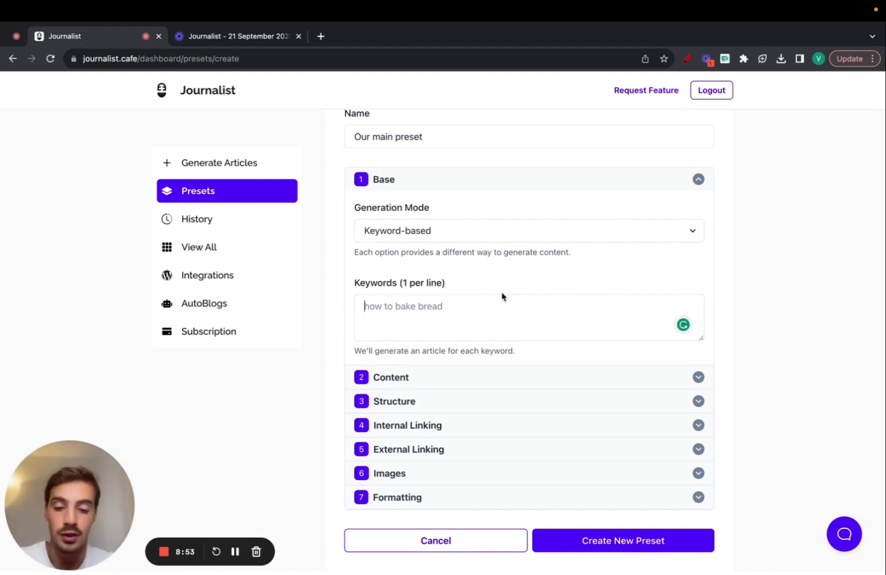
type("how to build a rocke")
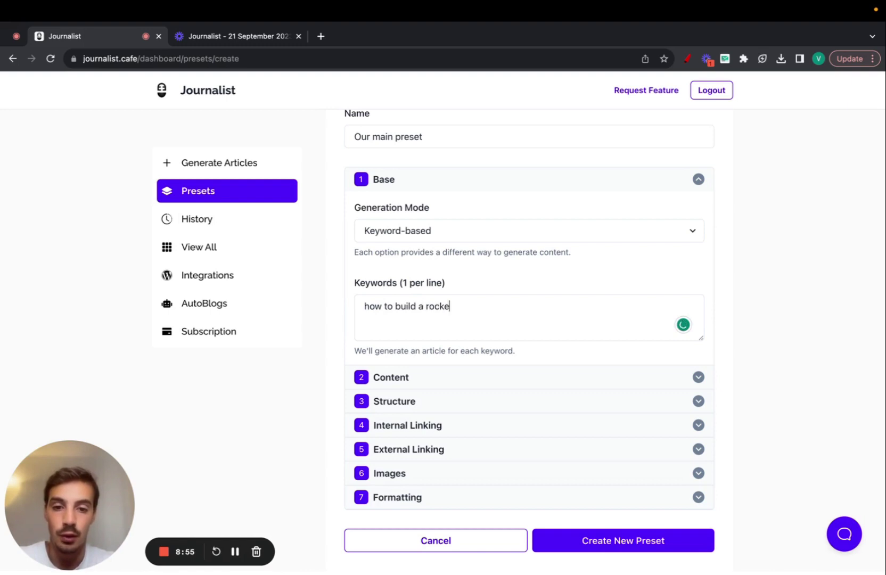
type("t rocket building 101")
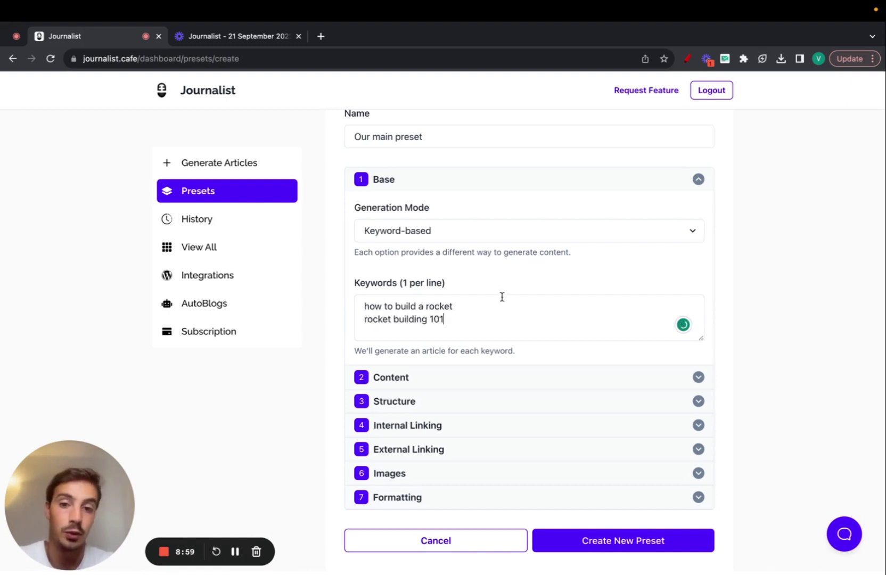
left_click_drag(471, 318, 346, 320)
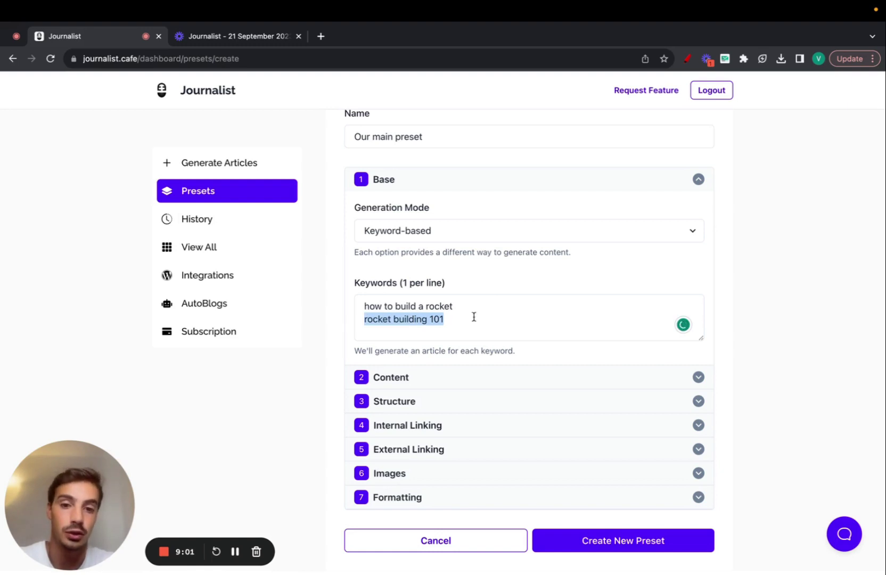
left_click_drag(472, 316, 346, 312)
left_click(456, 320)
key("Return")
type("rocket safety")
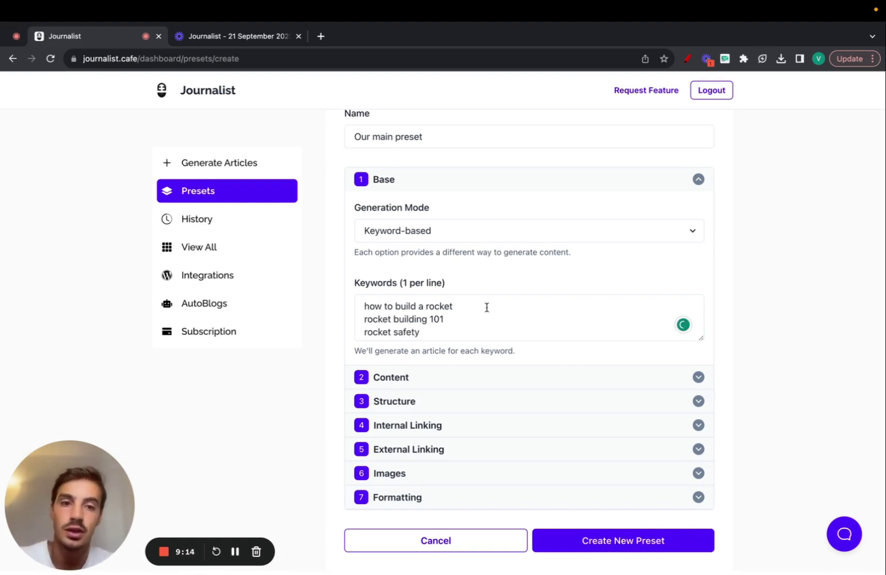
Step: Collapse Base settings, expand Content, and keep English as the article language
left_click(467, 183)
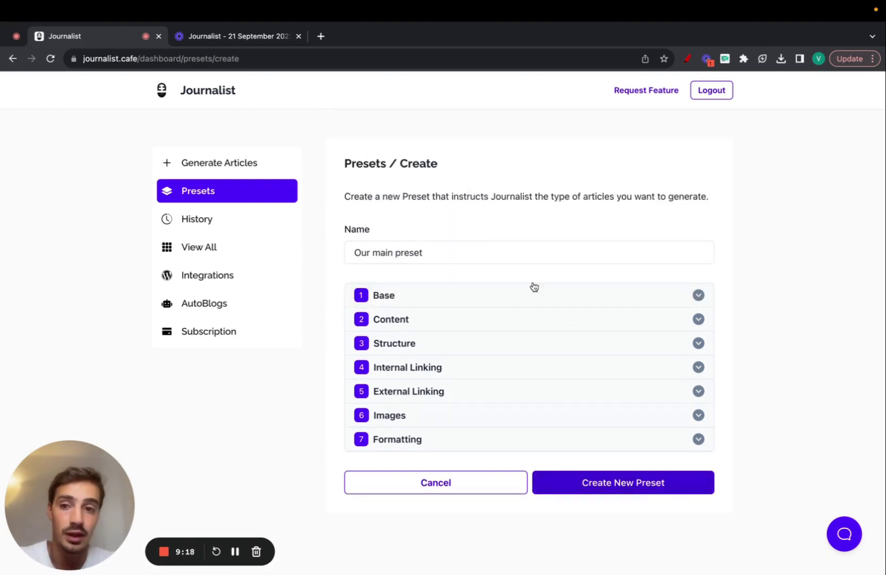
left_click(437, 329)
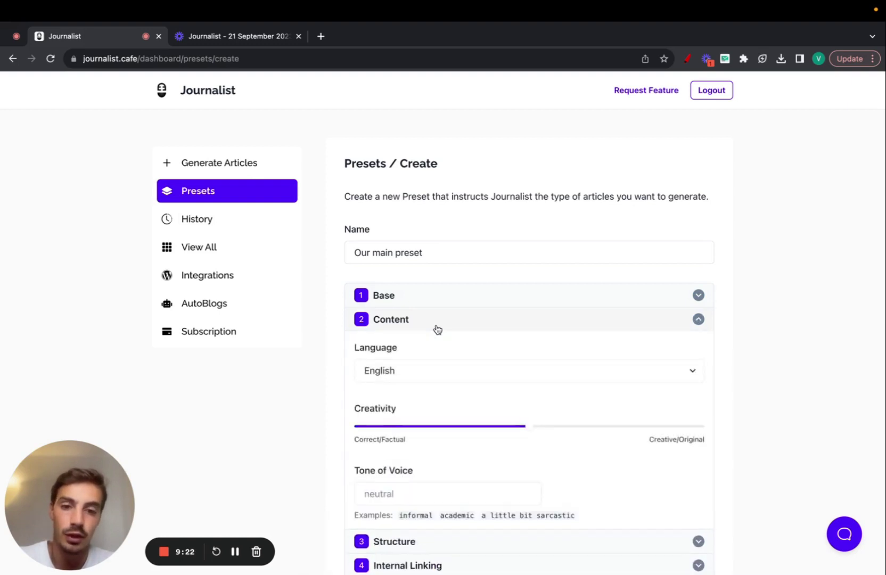
scroll(437, 325, "down", 2)
scroll(433, 298, "down", 2)
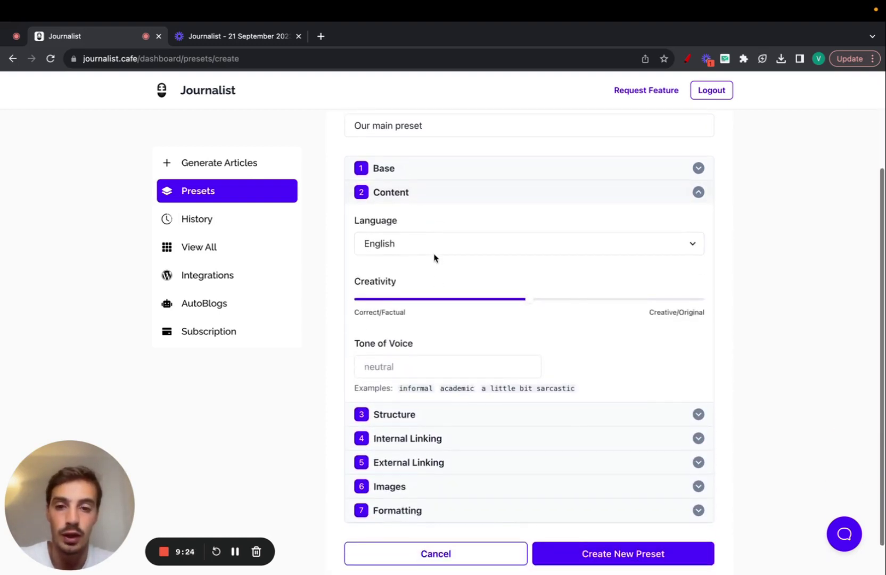
left_click(425, 249)
left_click(424, 248)
scroll(436, 259, "down", 1)
Step: Set creativity to the fully creative end and tone of voice to 'academic'
left_click_drag(527, 283, 718, 273)
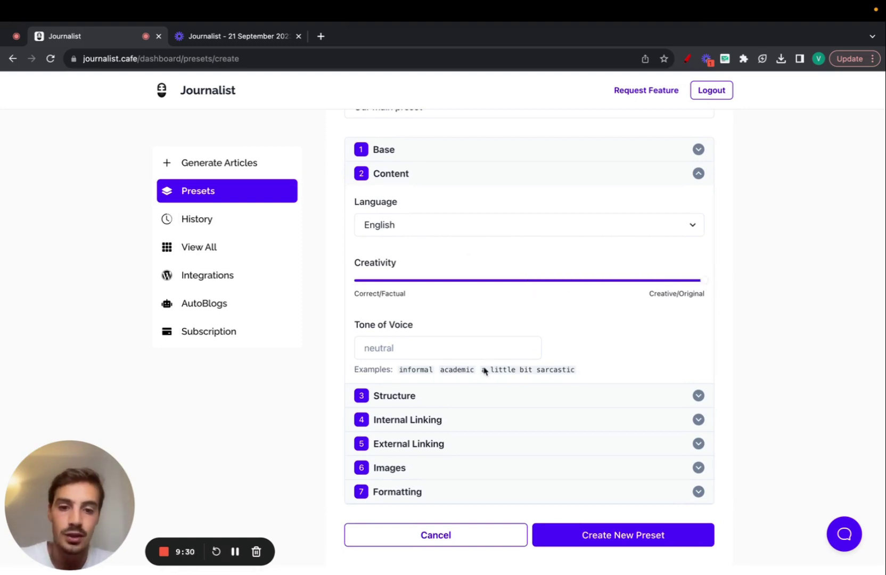
left_click(436, 351)
type("aca")
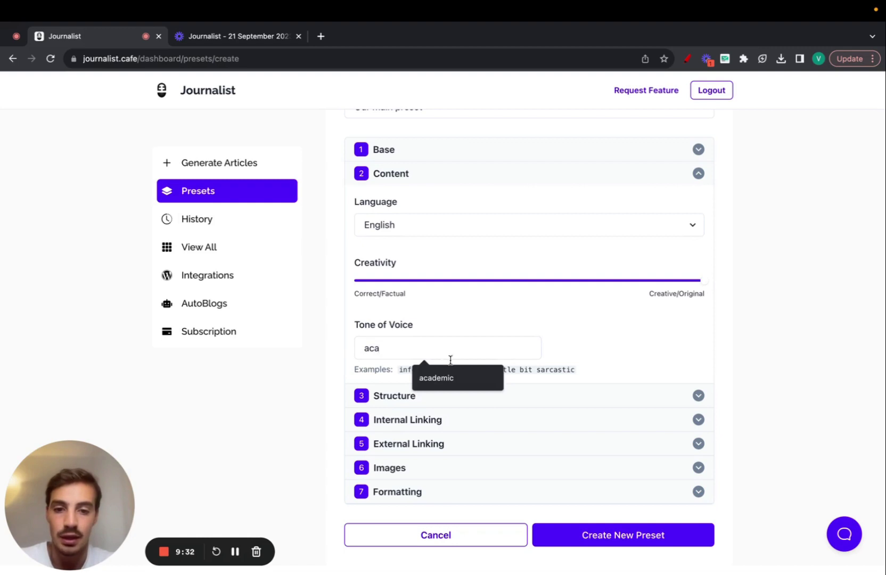
left_click(450, 377)
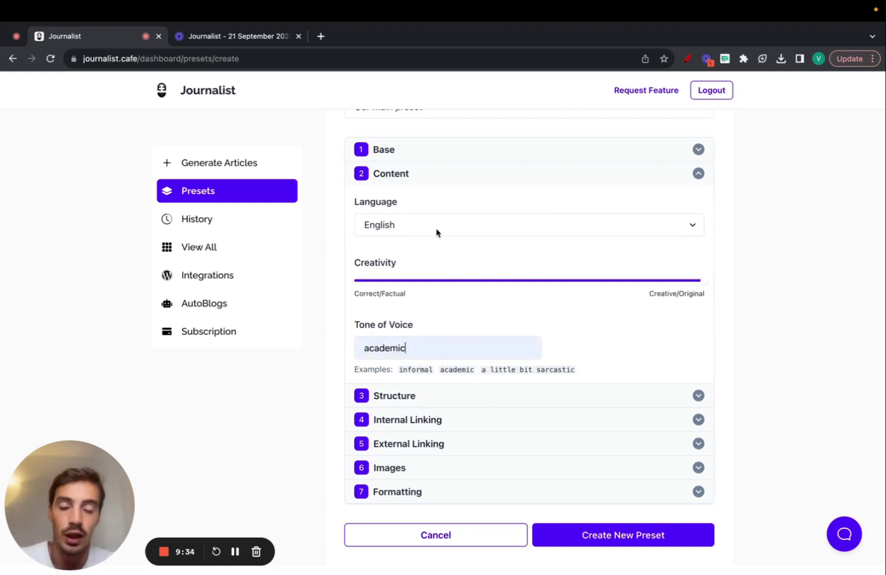
left_click(421, 180)
left_click(399, 349)
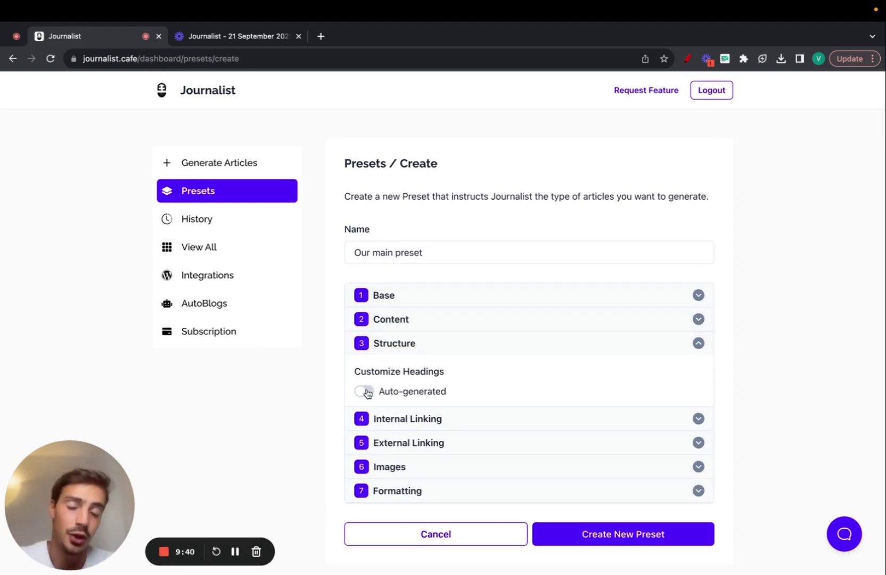
Step: Disable both the featured image and in-article images in the Images settings
left_click(378, 352)
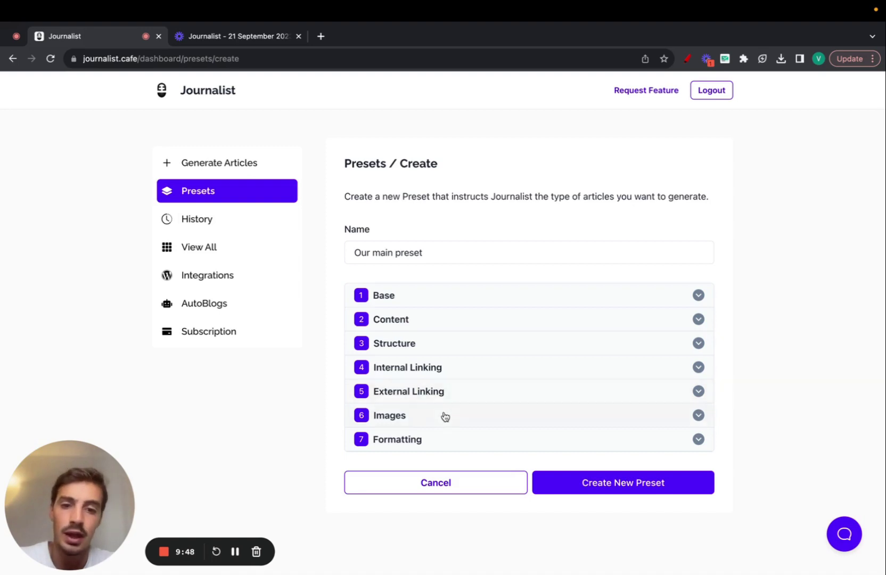
left_click(443, 415)
scroll(444, 417, "down", 3)
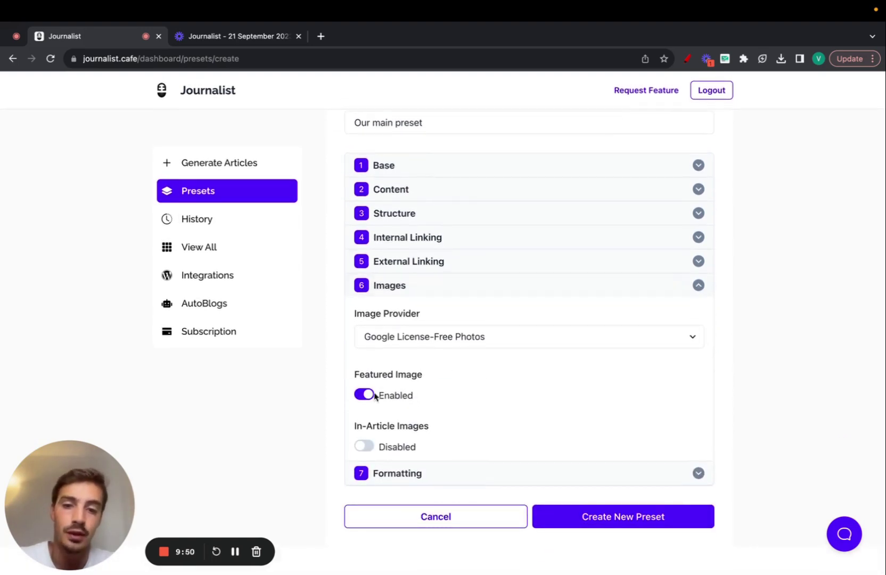
left_click(365, 447)
left_click(415, 339)
left_click(426, 373)
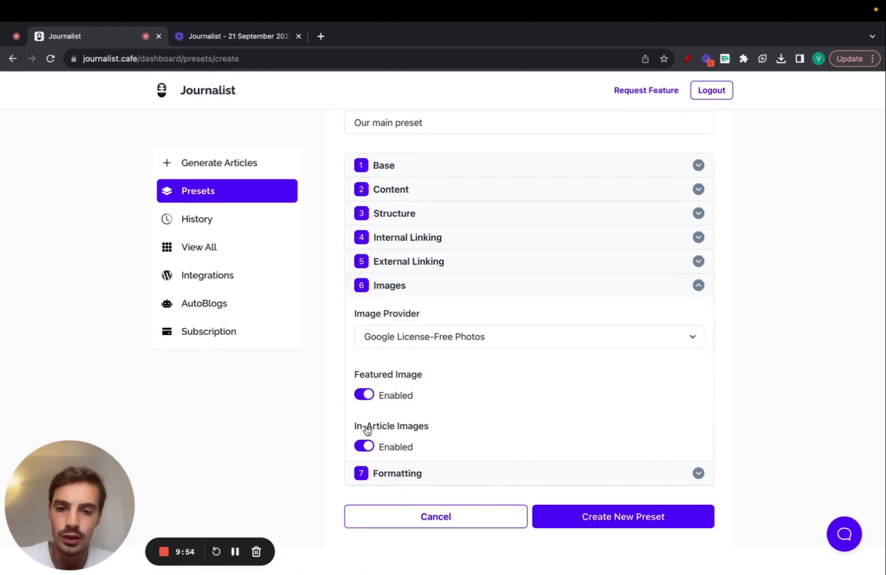
left_click(367, 395)
left_click(366, 444)
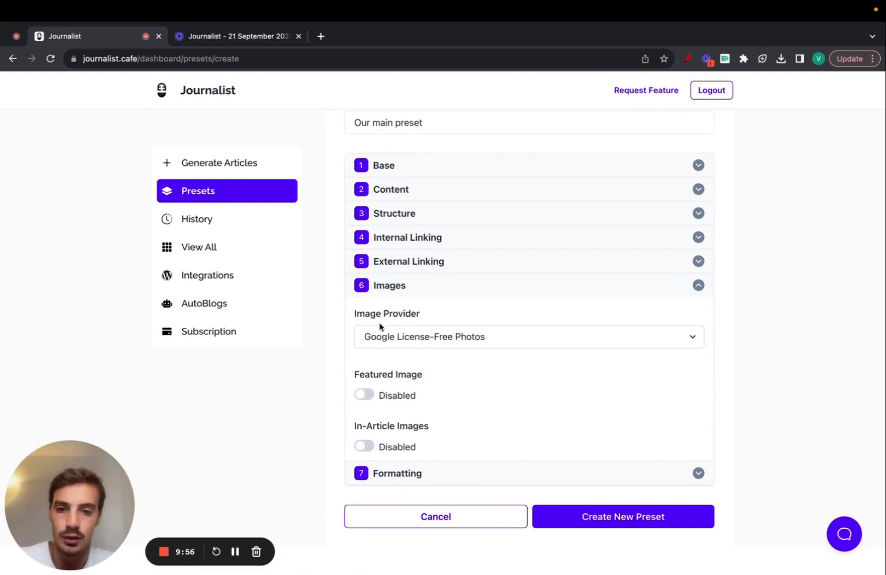
Step: Collapse Images and review the Formatting settings, leaving keyword bolding off
left_click(698, 285)
left_click(484, 439)
scroll(394, 424, "down", 1)
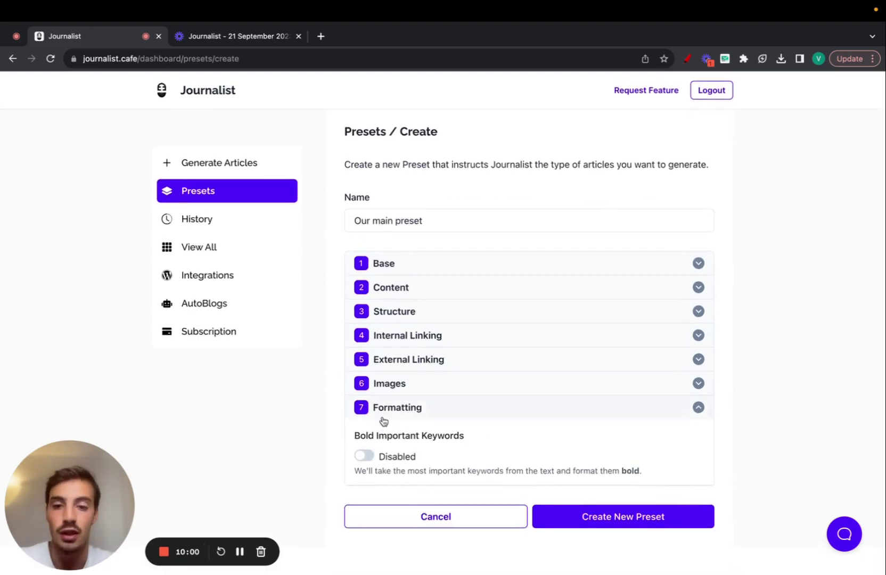
left_click(380, 416)
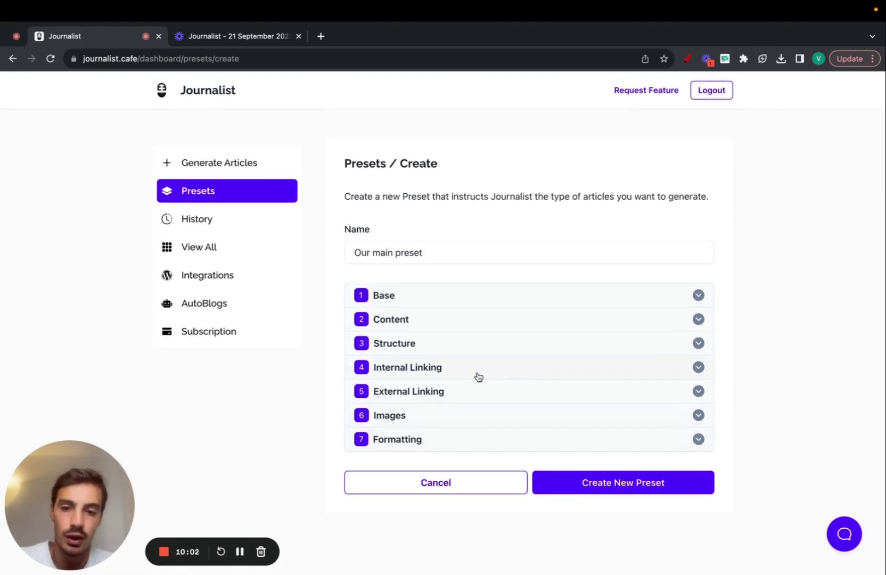
Step: Save 'Our main preset' and generate 1 article from it in Preset mode
left_click(599, 486)
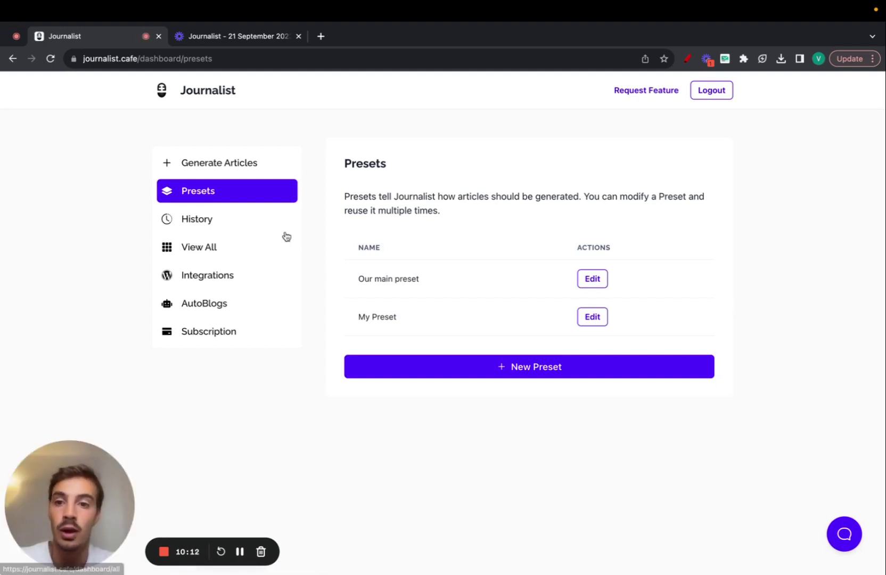
left_click(215, 169)
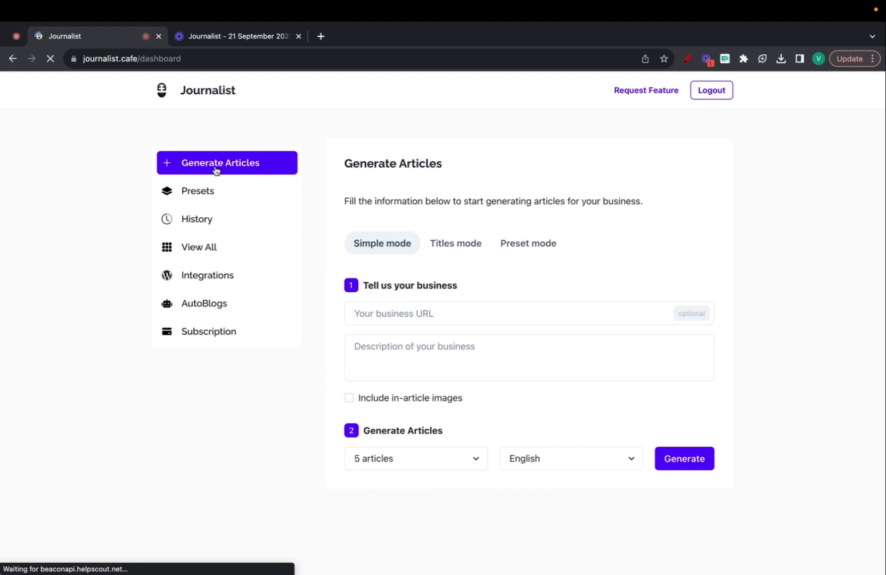
left_click(529, 246)
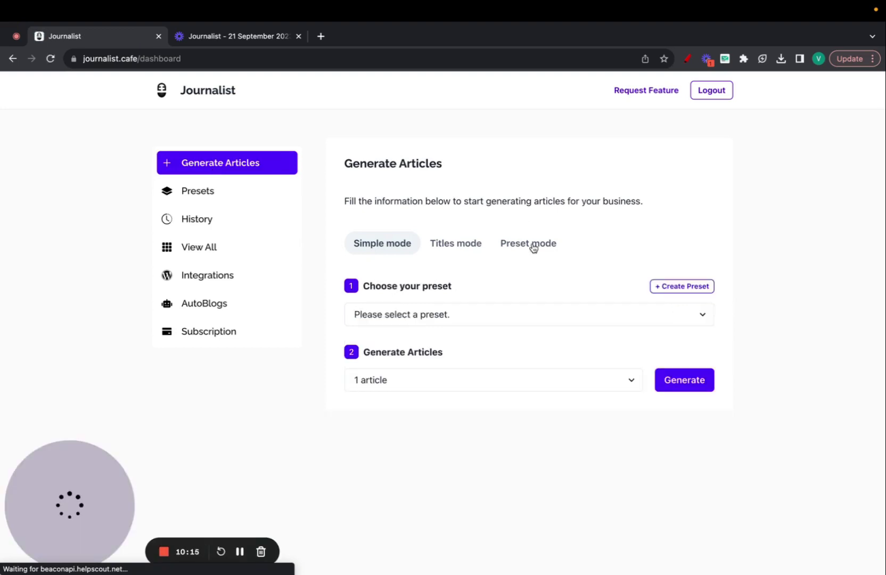
left_click(539, 317)
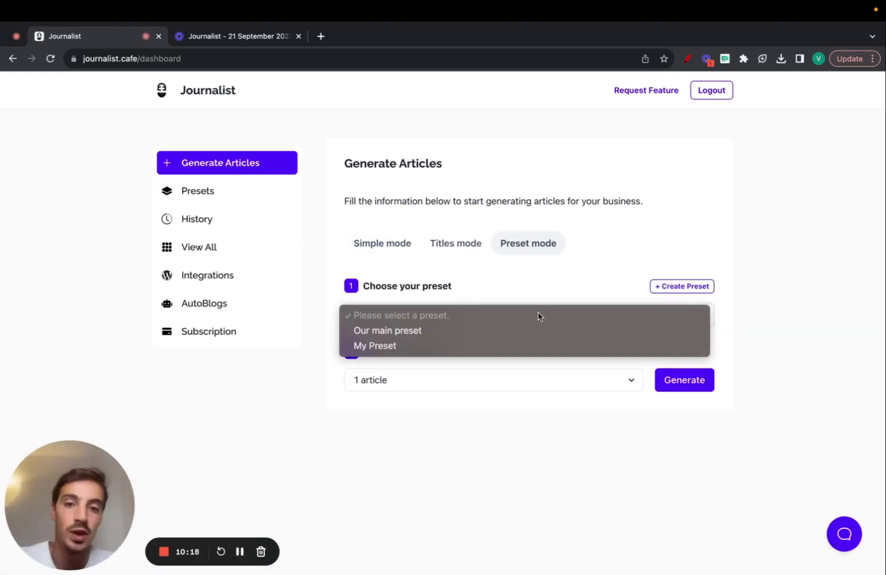
left_click(430, 339)
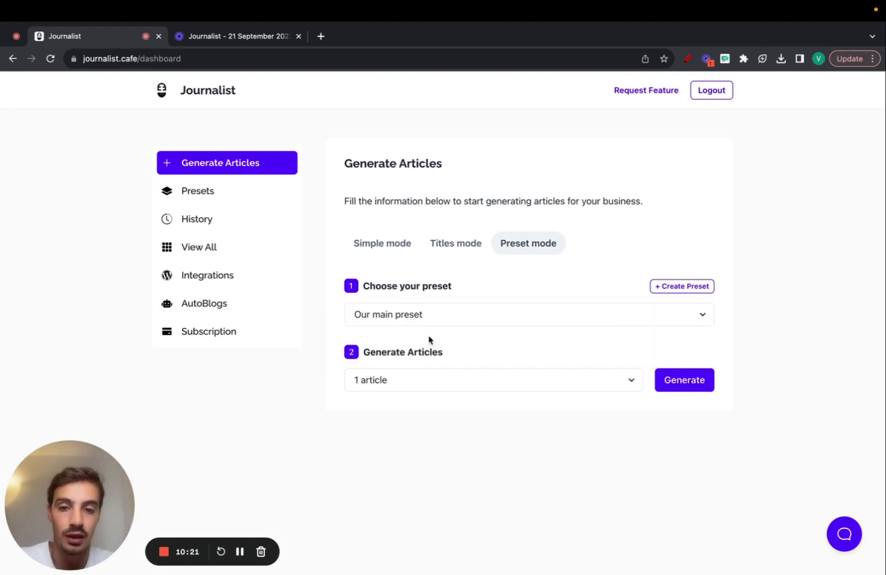
left_click(691, 386)
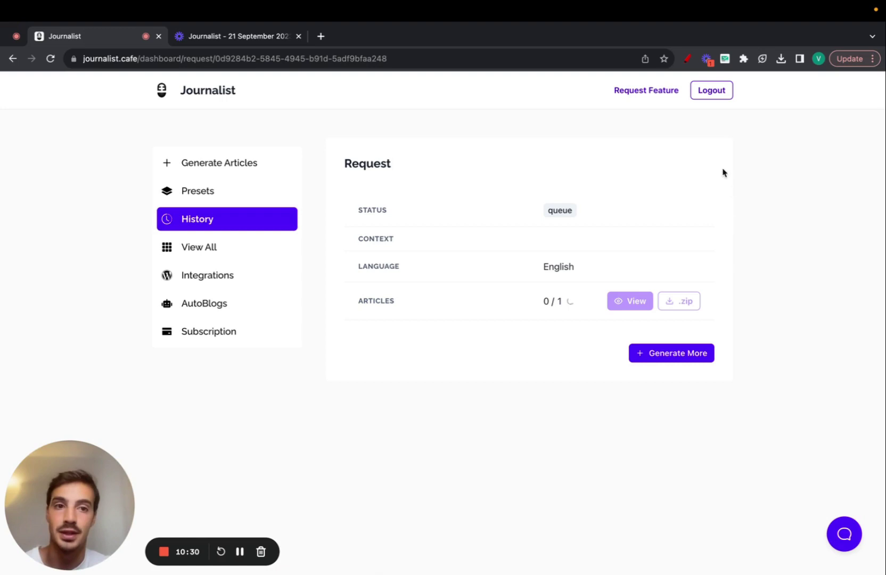
left_click(688, 61)
mouse_move(700, 145)
left_mouse_down()
mouse_move(697, 272)
mouse_move(781, 197)
mouse_move(691, 137)
mouse_move(768, 140)
left_mouse_up()
mouse_move(717, 150)
left_mouse_down()
mouse_move(749, 152)
mouse_move(717, 151)
mouse_move(758, 187)
left_mouse_up()
mouse_move(714, 201)
left_mouse_down()
mouse_move(748, 223)
mouse_move(744, 188)
left_mouse_up()
left_click_drag(717, 197, 741, 186)
left_click_drag(725, 241, 726, 254)
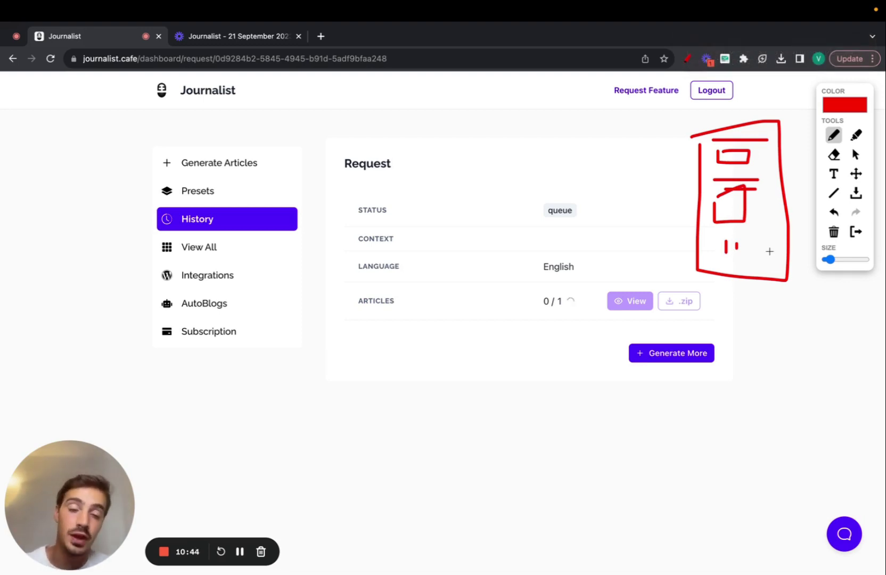
mouse_move(706, 198)
left_mouse_down()
mouse_move(739, 211)
mouse_move(751, 246)
left_mouse_up()
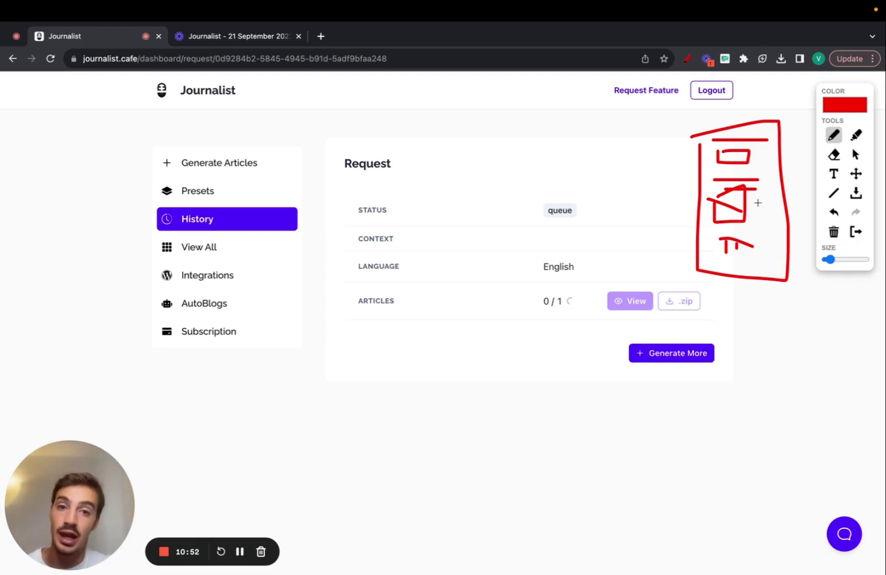
left_click(855, 232)
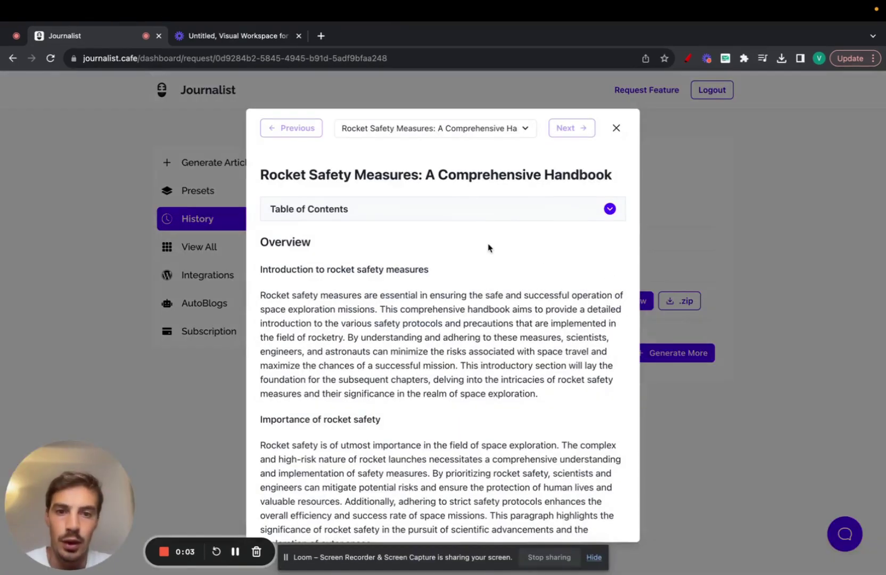
Step: Search the opened article for 'rocket safet' with find-in-page
scroll(486, 248, "down", 1)
key("ctrl+f")
type("rocket safete")
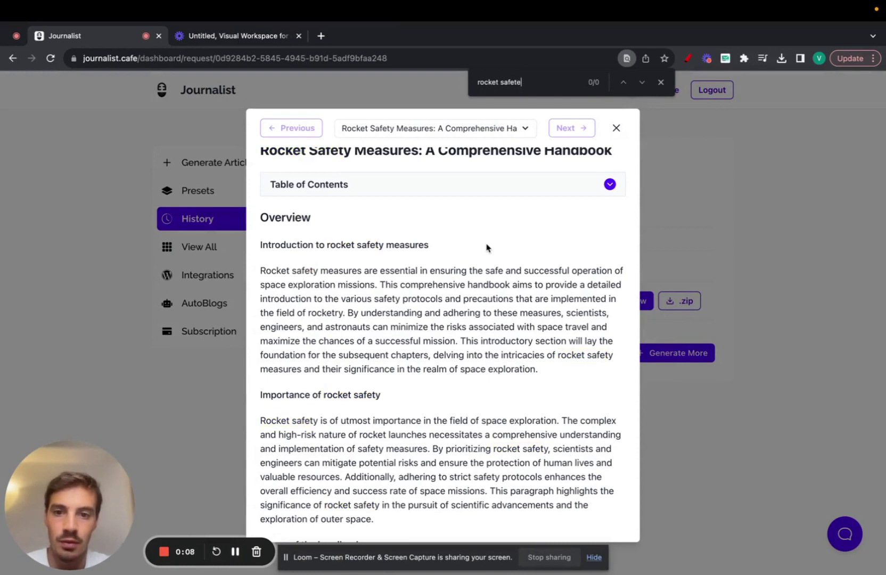
key("BackSpace")
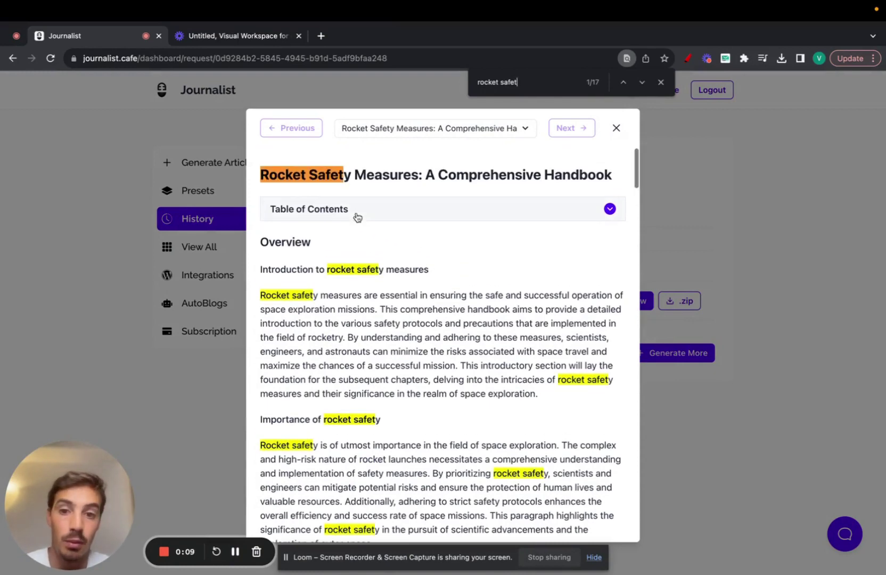
left_click_drag(302, 269, 379, 270)
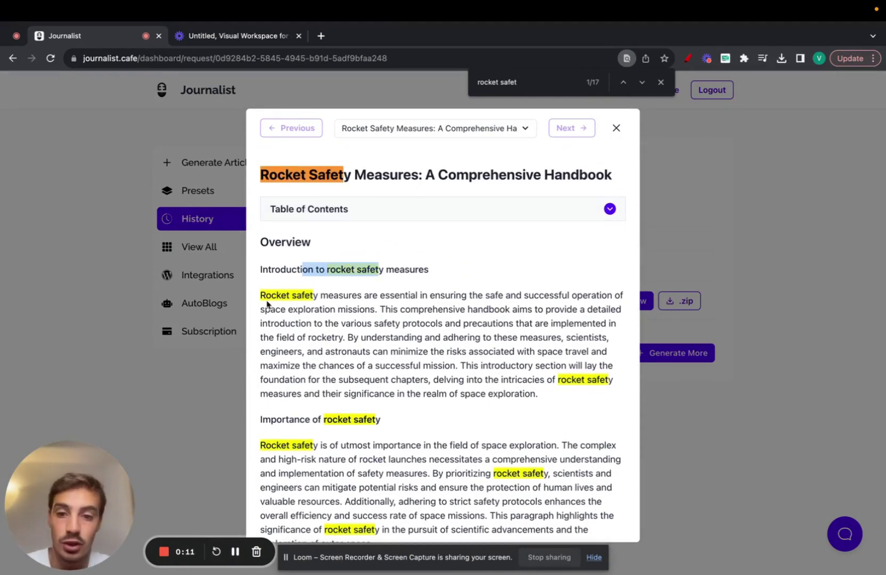
Step: Scroll through the article reviewing the 17 highlighted 'rocket safet' matches
scroll(319, 330, "down", 3)
scroll(342, 347, "down", 20)
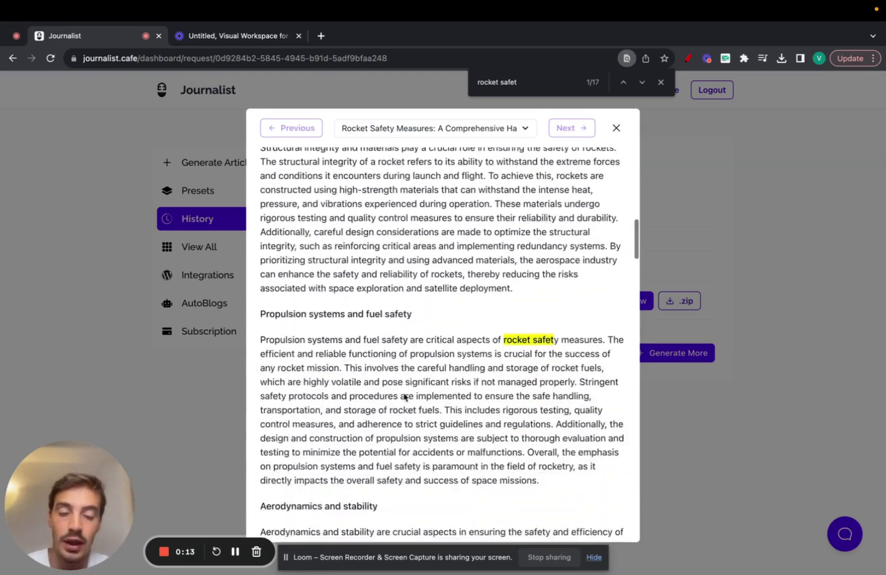
scroll(404, 393, "down", 8)
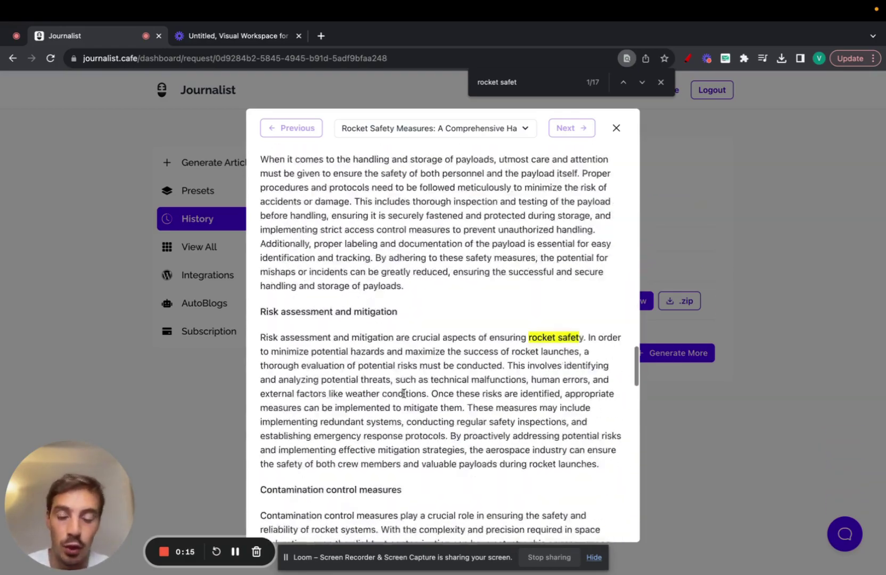
scroll(403, 394, "up", 10)
scroll(403, 394, "down", 10)
scroll(404, 395, "up", 15)
scroll(403, 395, "up", 15)
scroll(429, 224, "down", 2)
scroll(429, 223, "down", 2)
scroll(429, 224, "up", 2)
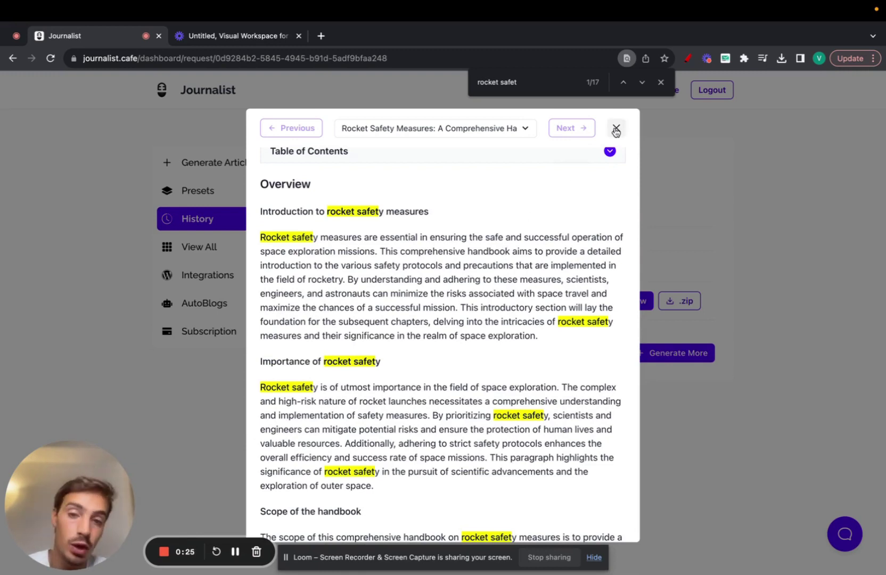
scroll(557, 249, "down", 1)
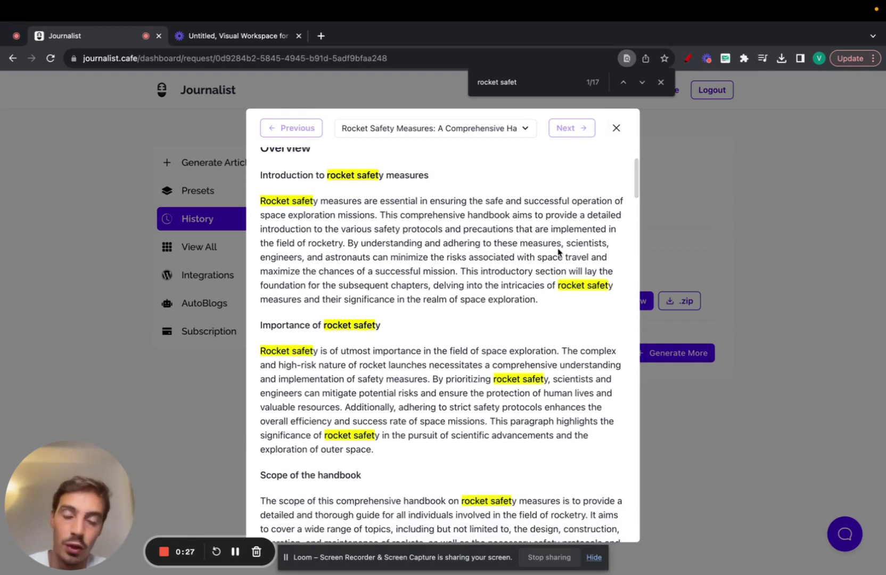